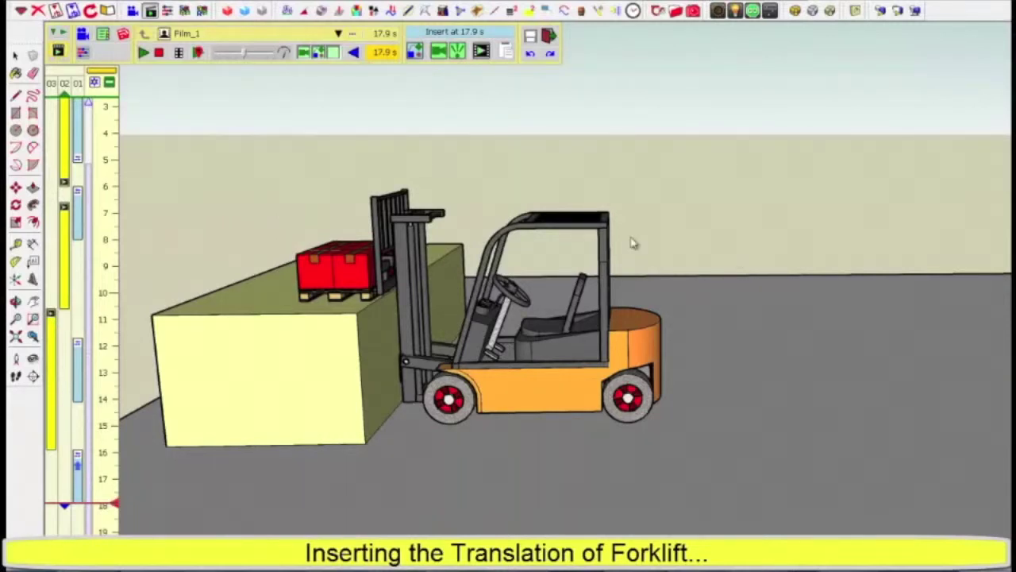
Insert the Forklift Translation 1 clip at 17.9 s, zoom out, and start playback
click(482, 52)
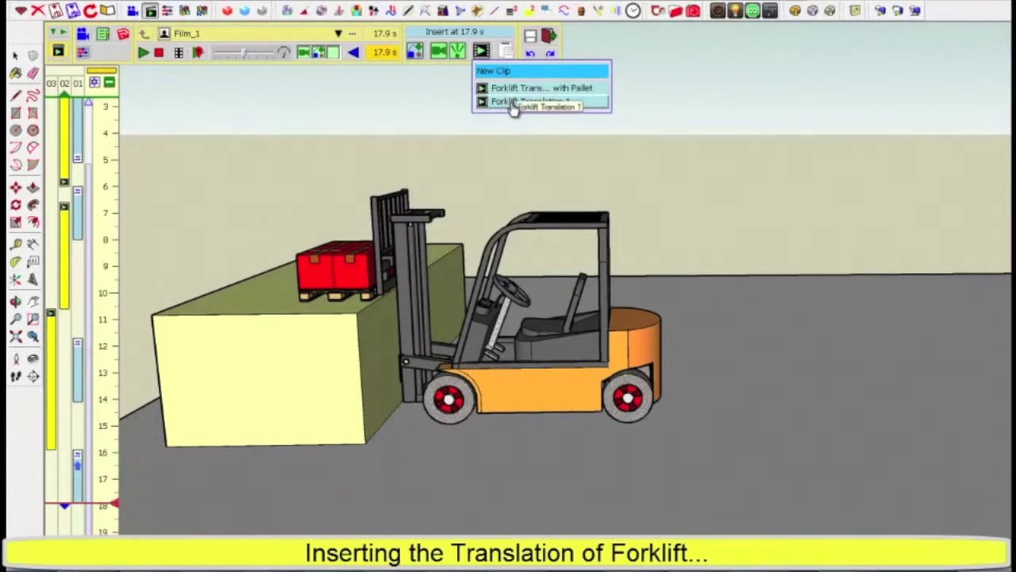
click(512, 104)
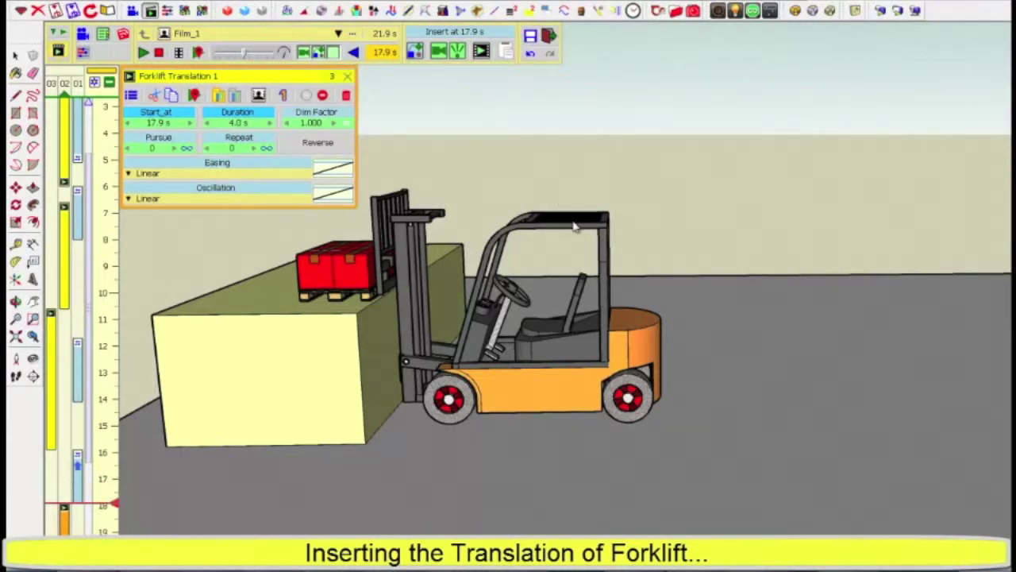
scroll(643, 251, down, 2)
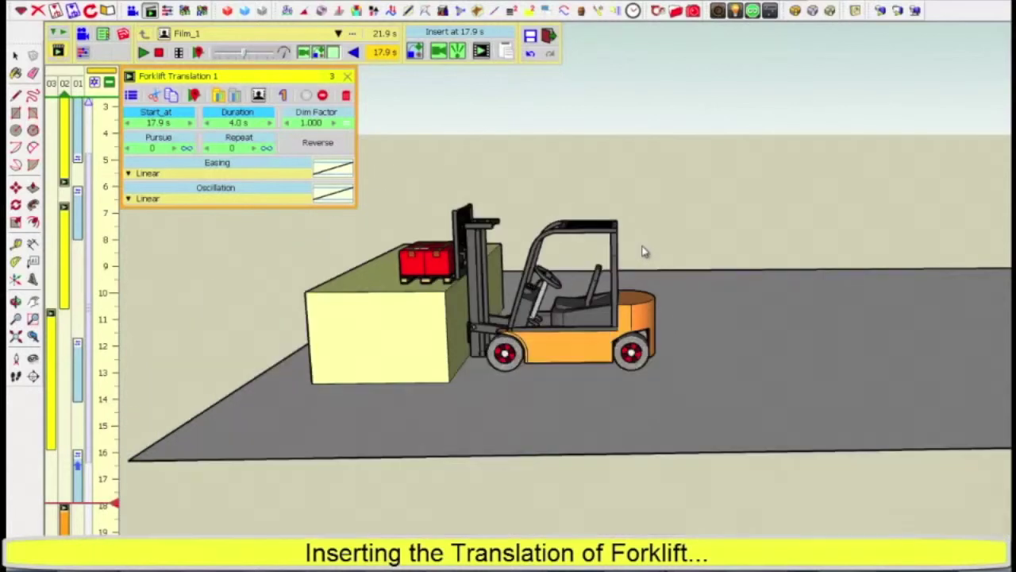
scroll(643, 251, down, 1)
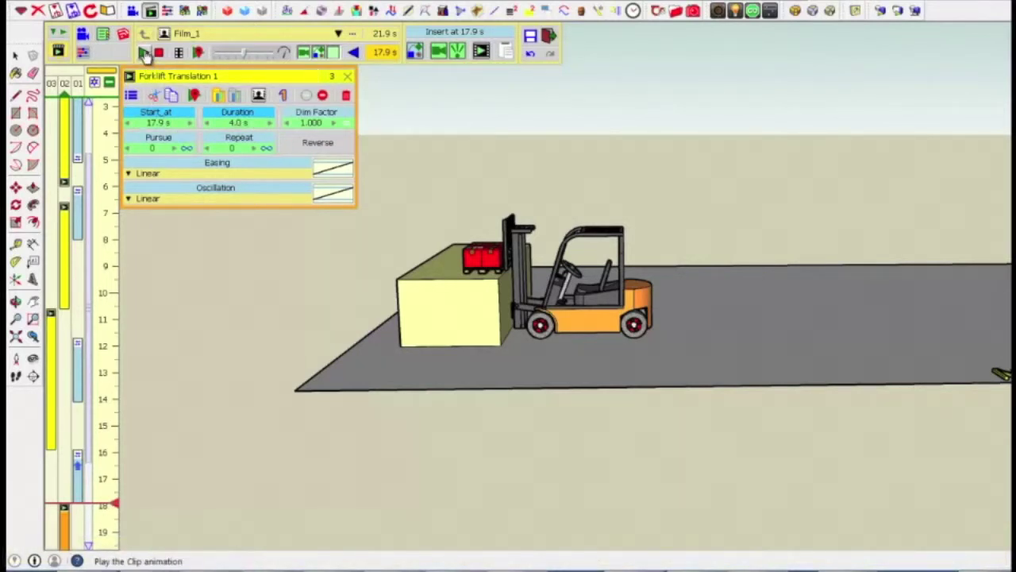
click(144, 53)
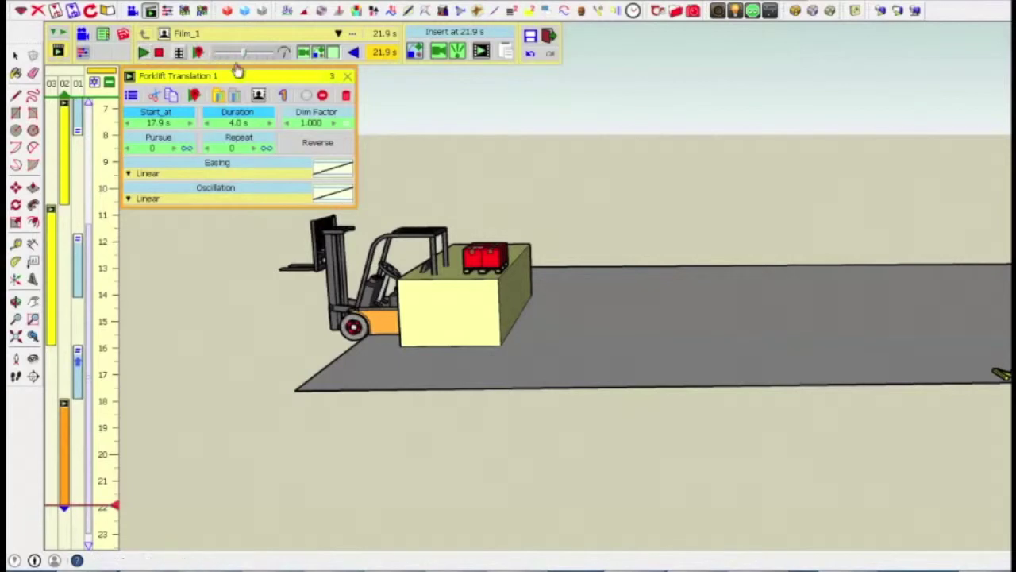
Reverse the Forklift Translation 1 clip so the forklift backs away from the crate
click(324, 145)
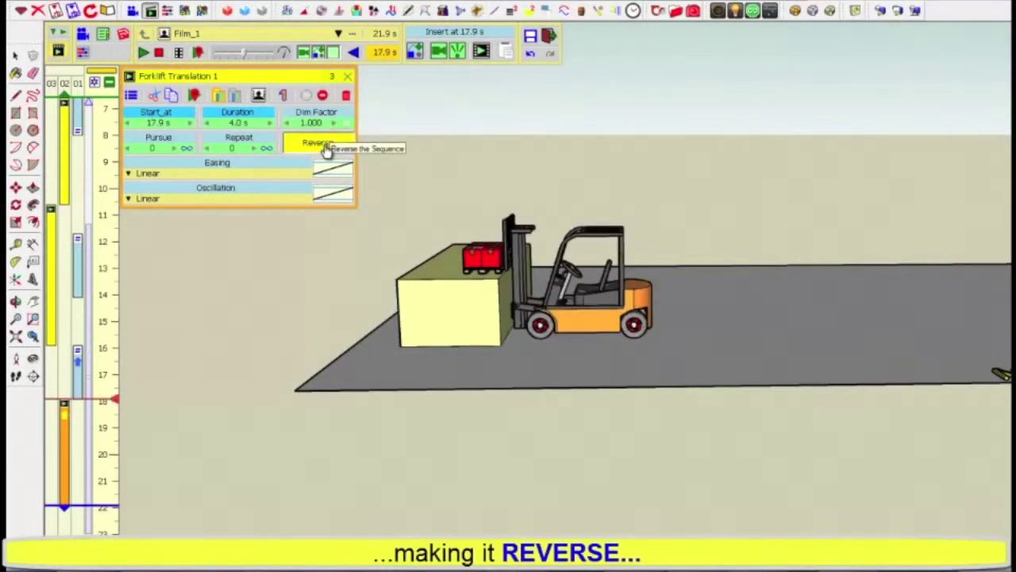
Play the reversed clip to 21.9 s, then reopen the Forklift Translation 1 settings
click(142, 53)
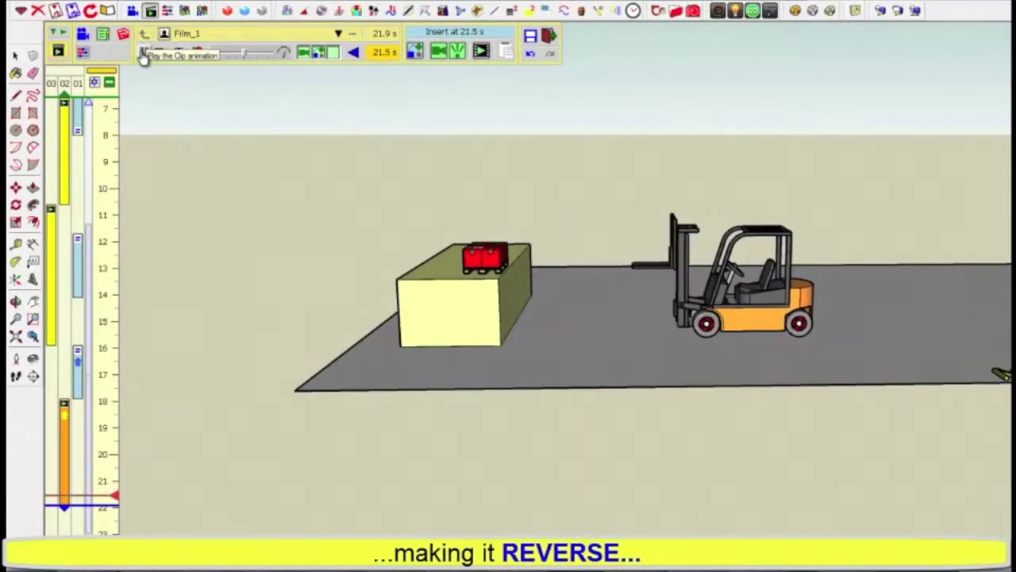
click(143, 56)
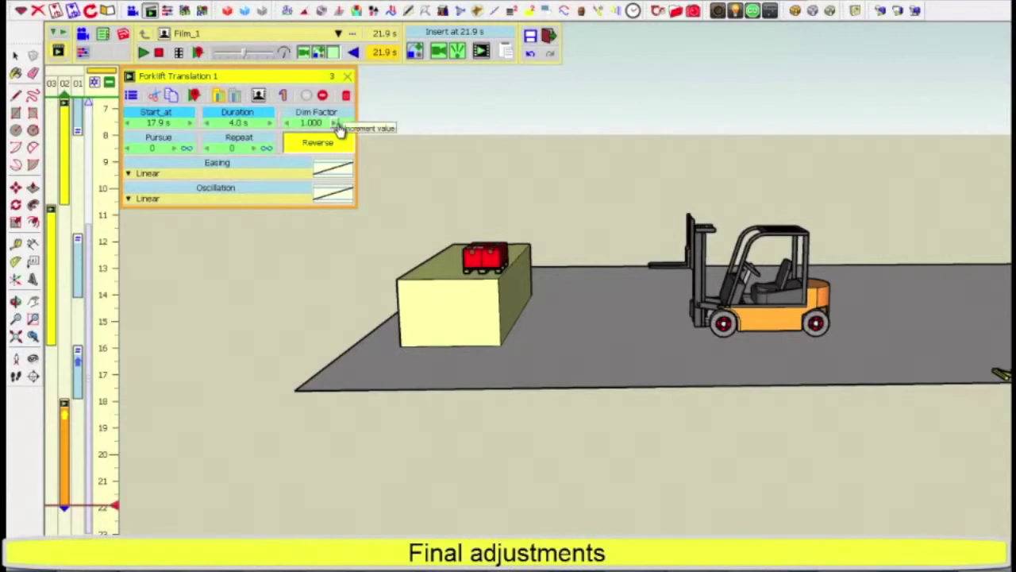
Set the forklift clip's Dim Factor to 2.000 and stretch it to 5.1 s, ending at 23.0 s
click(336, 124)
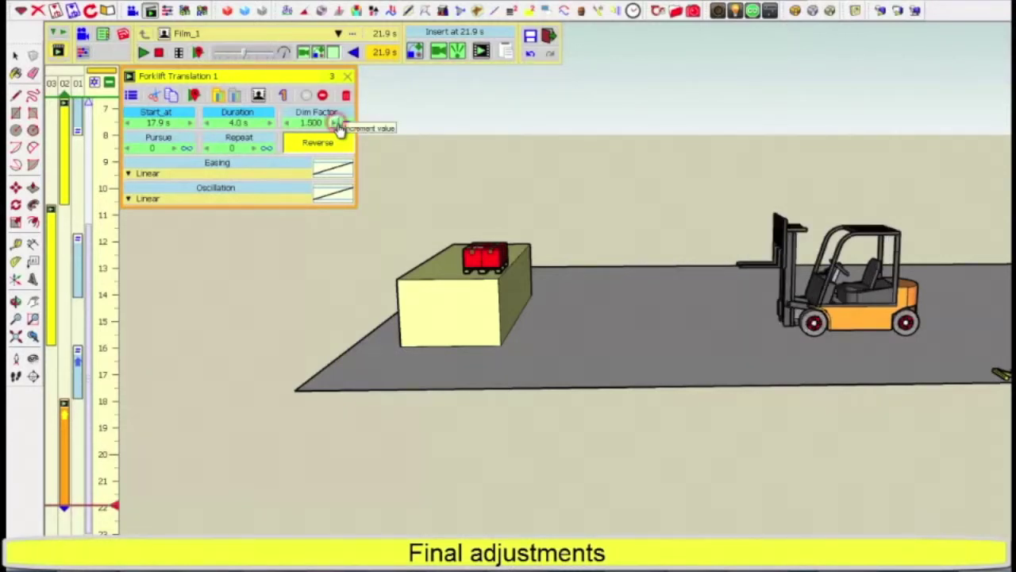
click(335, 123)
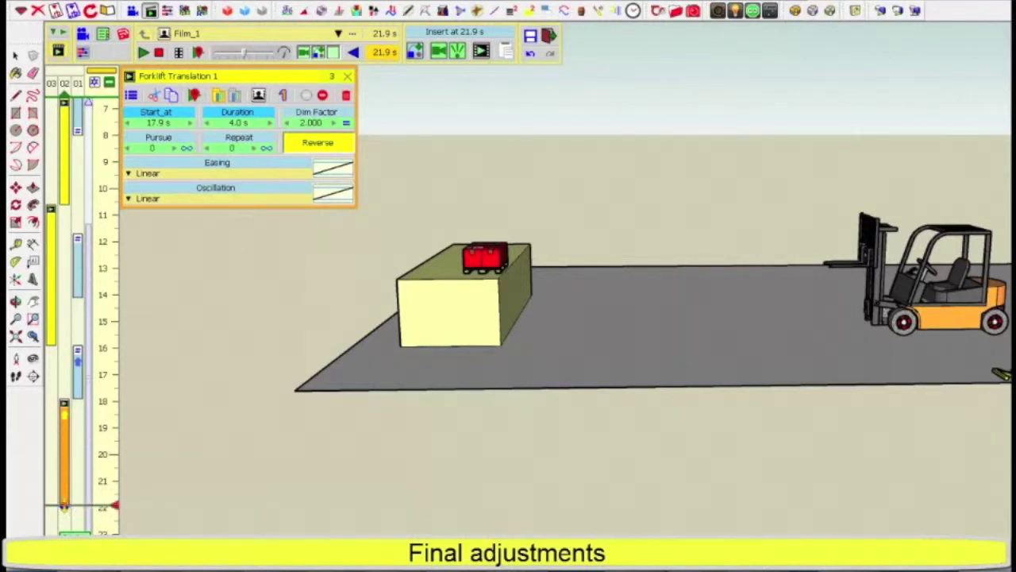
mouse_move(64, 505)
mouse_down()
mouse_move(64, 525)
mouse_move(65, 504)
mouse_up()
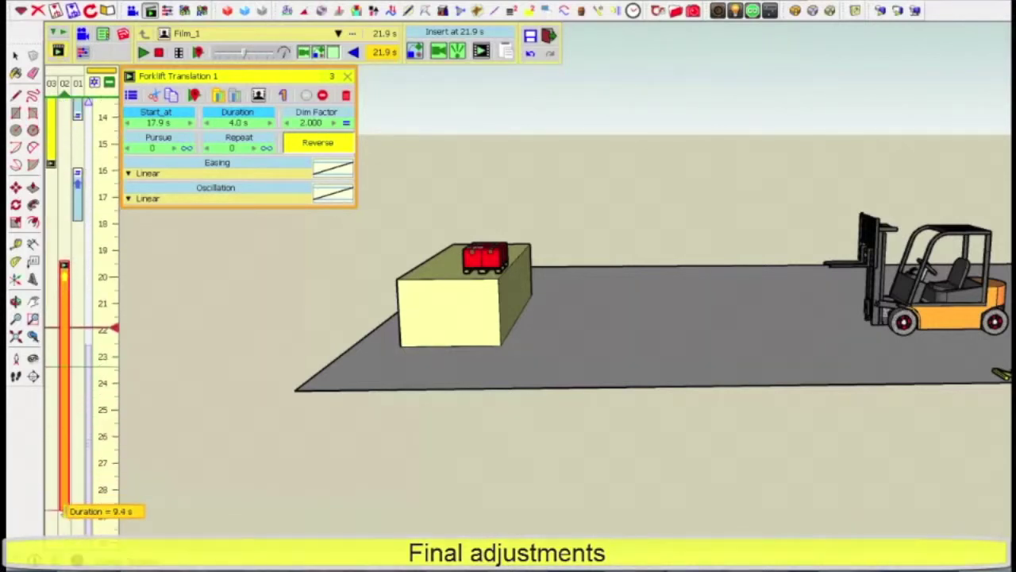
mouse_move(65, 505)
mouse_down()
mouse_move(64, 350)
mouse_move(64, 360)
mouse_up()
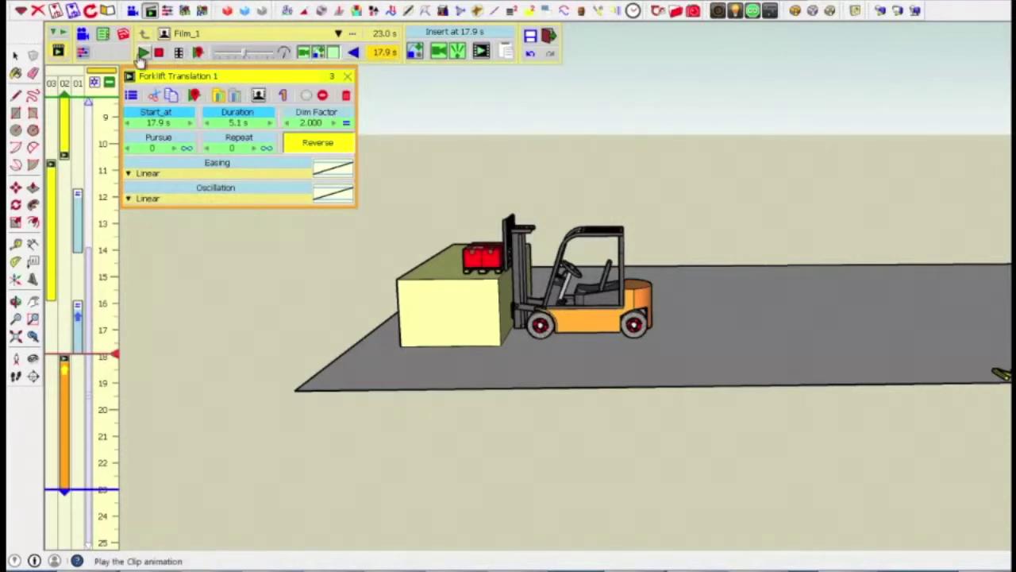
Play the film to 23.0 s to check the longer reversed forklift move
click(144, 53)
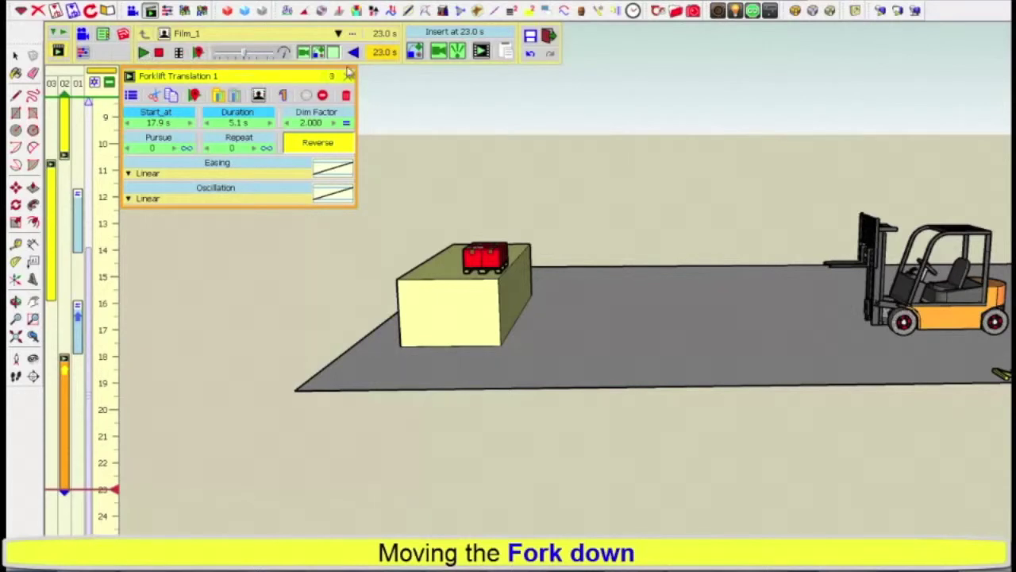
Add the Fork down 1 movement to the film at 23.0 s
click(415, 52)
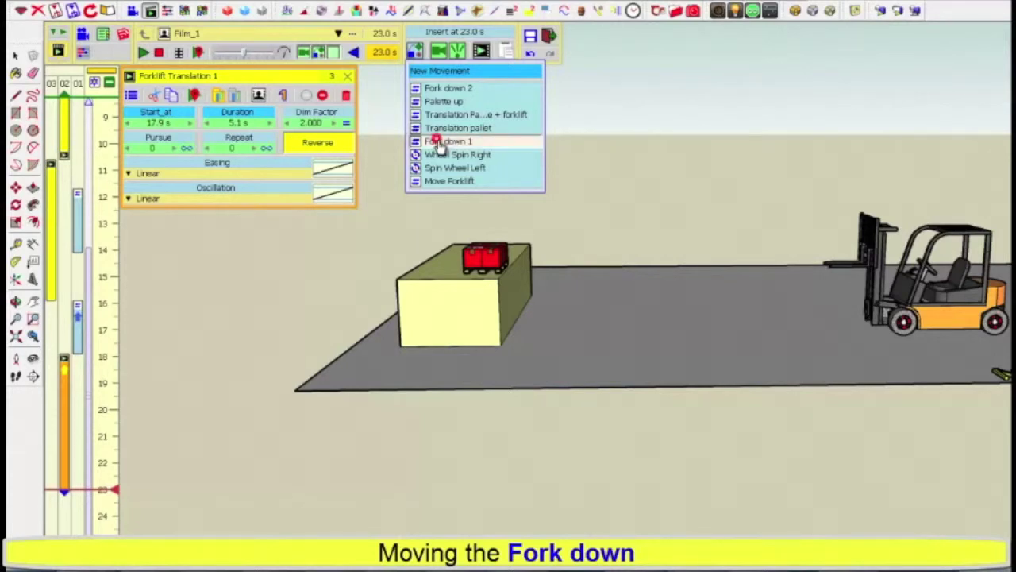
click(439, 143)
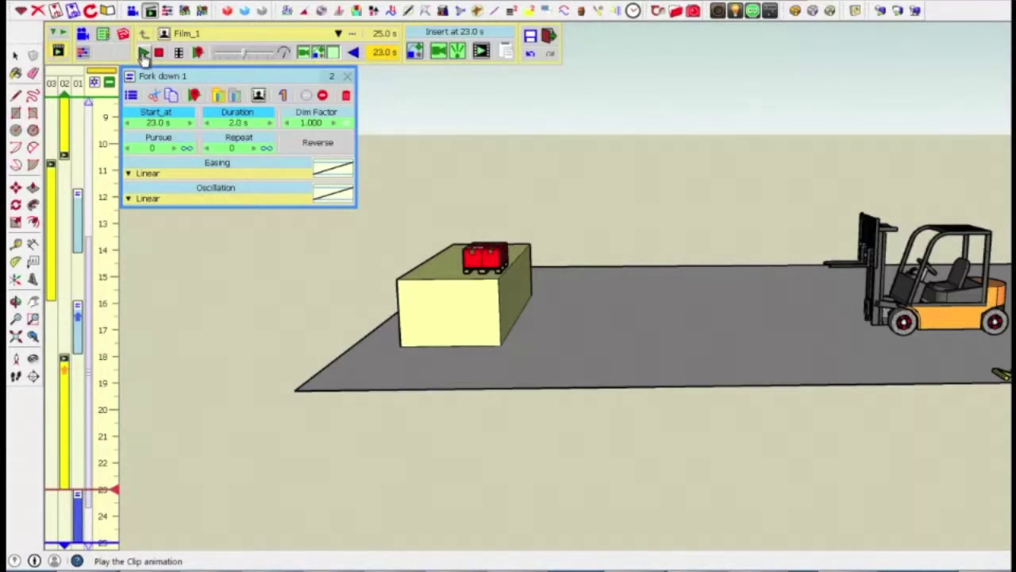
Play the film through 25.0 s to watch the forks lower
click(144, 54)
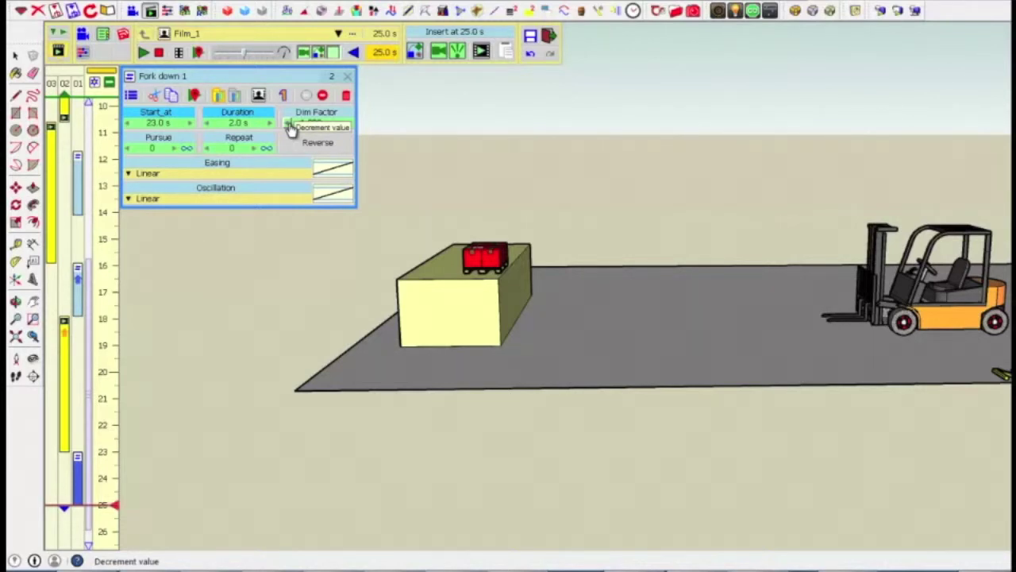
Lower the Fork down 1 Dim Factor to 0.850 and drag its bar earlier on the timeline
click(287, 123)
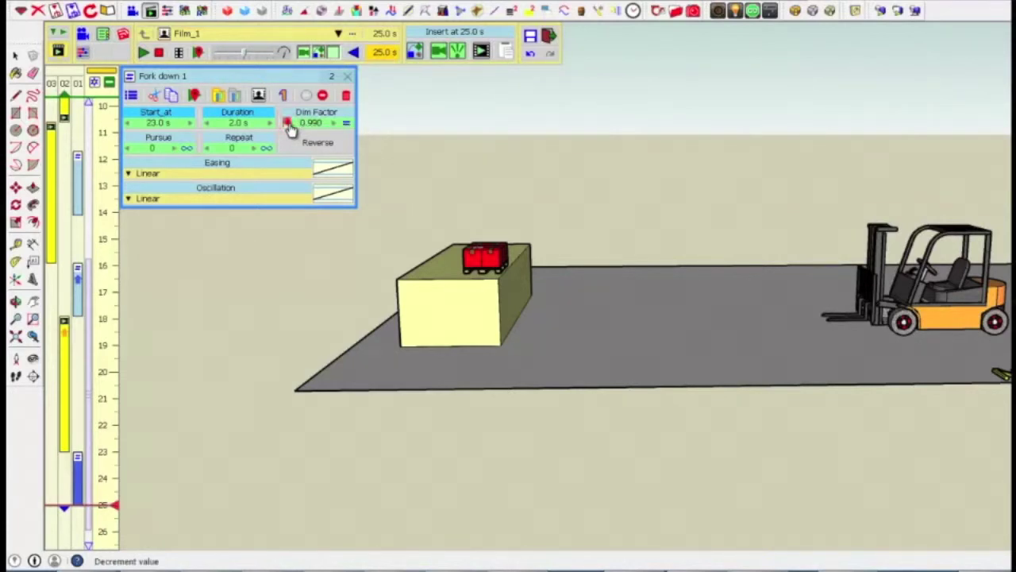
click(288, 122)
click(287, 122)
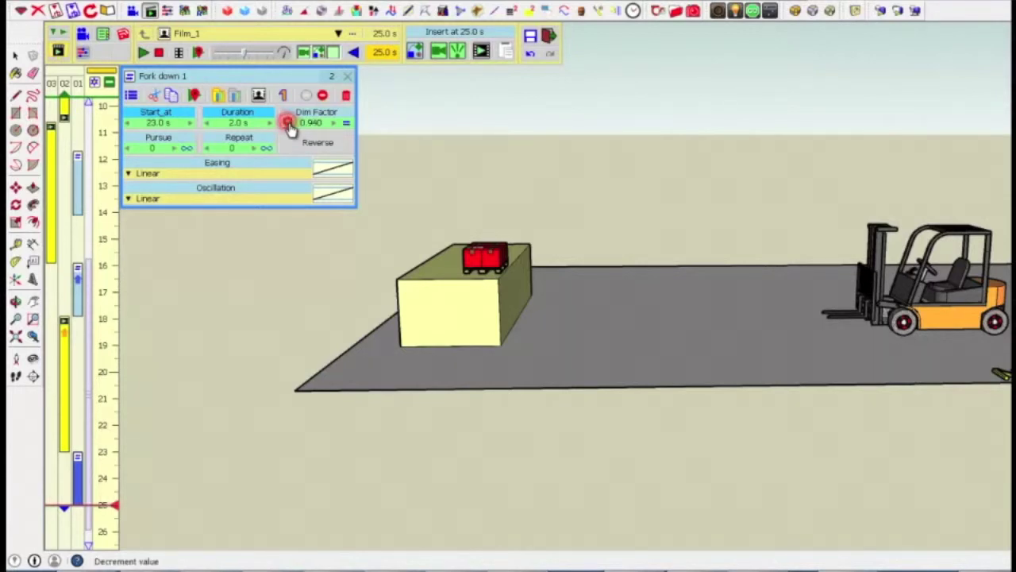
click(287, 122)
click(287, 123)
click(288, 122)
click(287, 122)
click(287, 122)
click(288, 122)
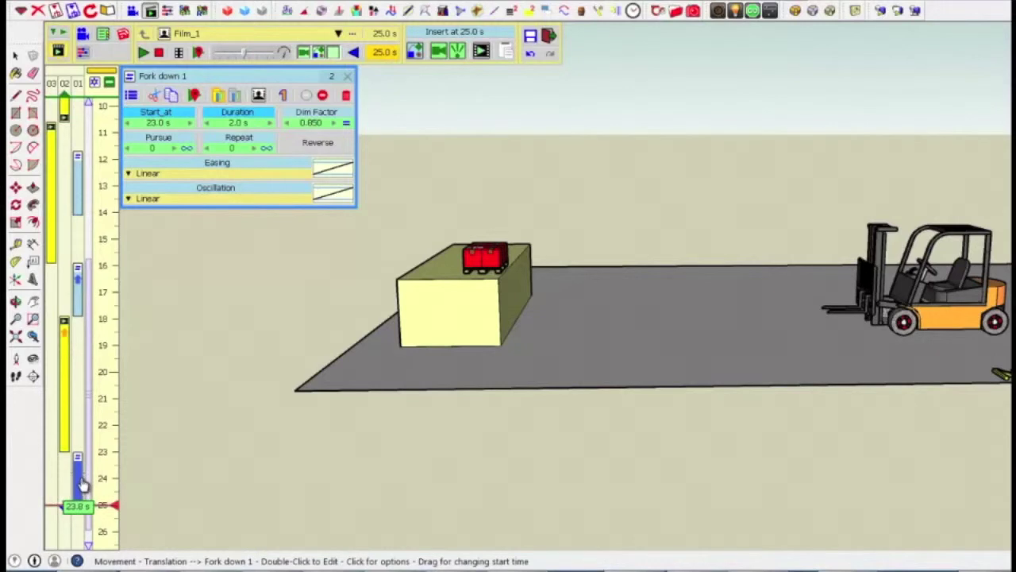
mouse_move(78, 481)
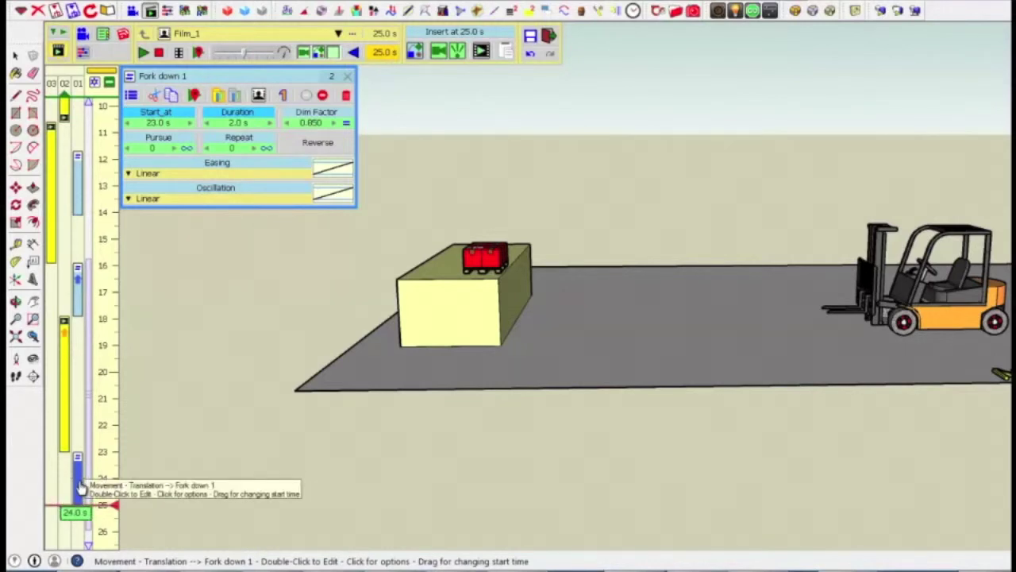
drag(80, 485, 82, 386)
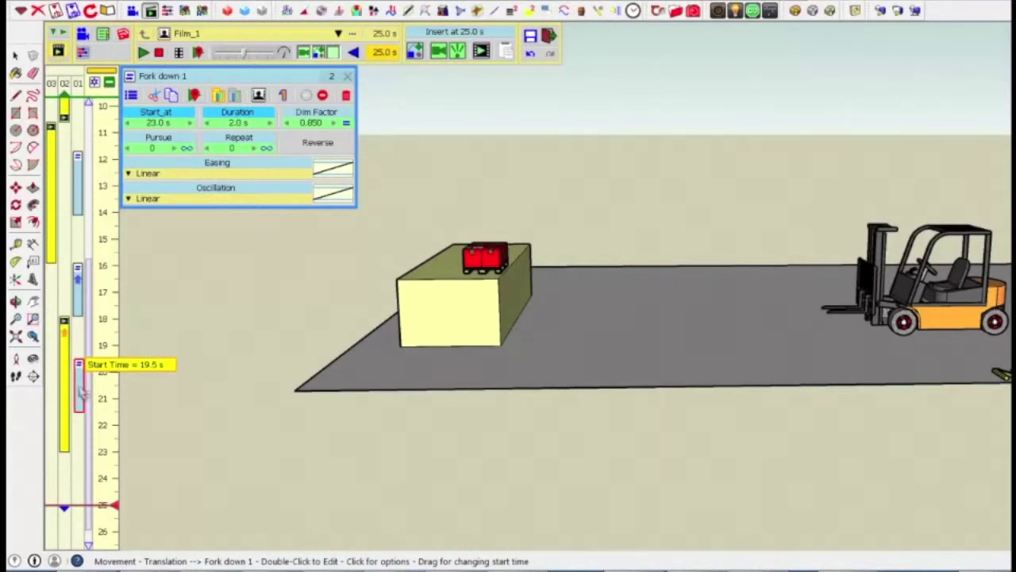
Fix the Fork down 1 start time at 19.5 s and replay the film to check timing
drag(82, 389, 83, 389)
click(87, 395)
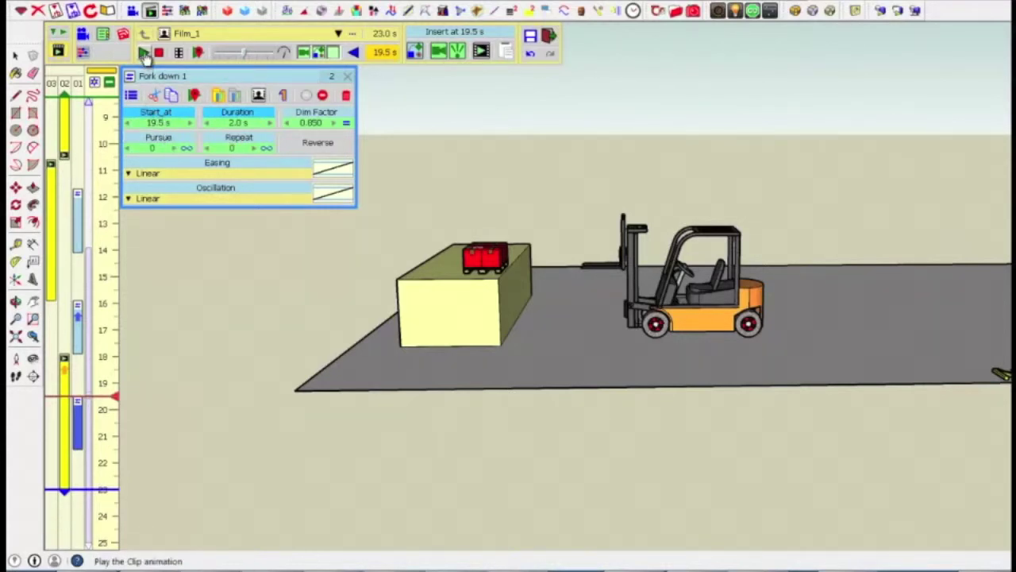
click(144, 52)
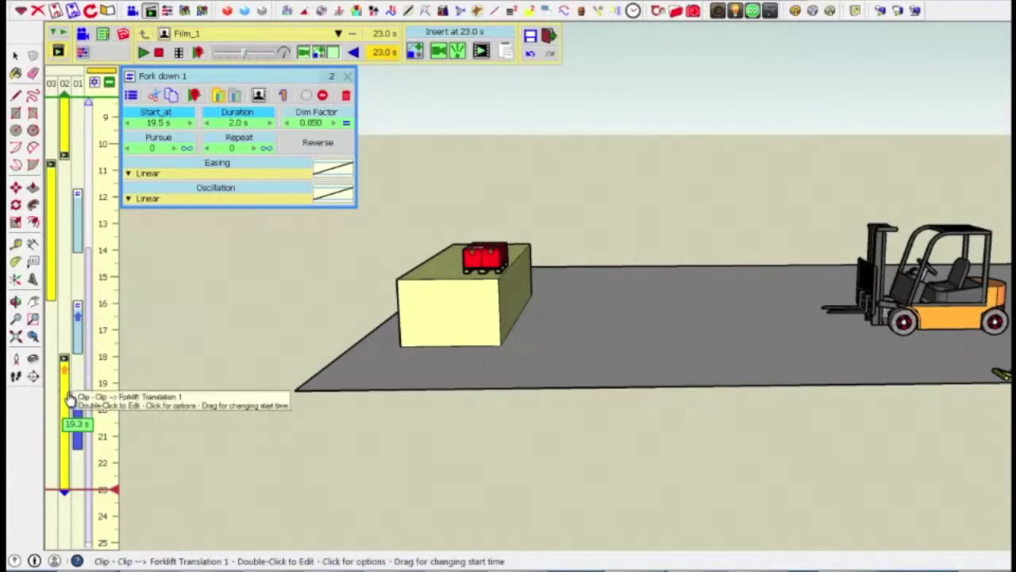
Give the Forklift Translation 1 clip the InOut Polynom 2.0 easing curve instead of Linear
click(69, 397)
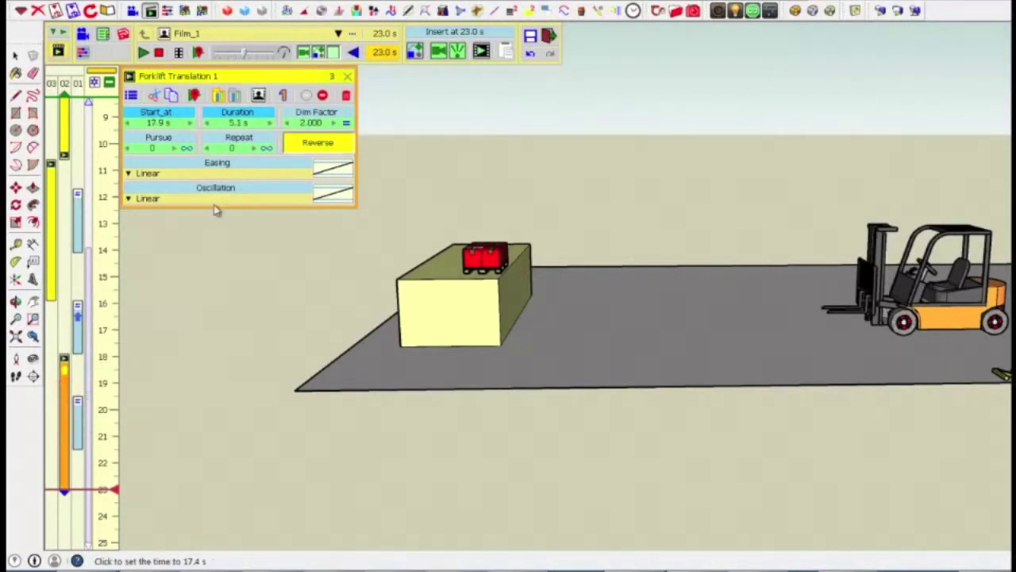
click(249, 175)
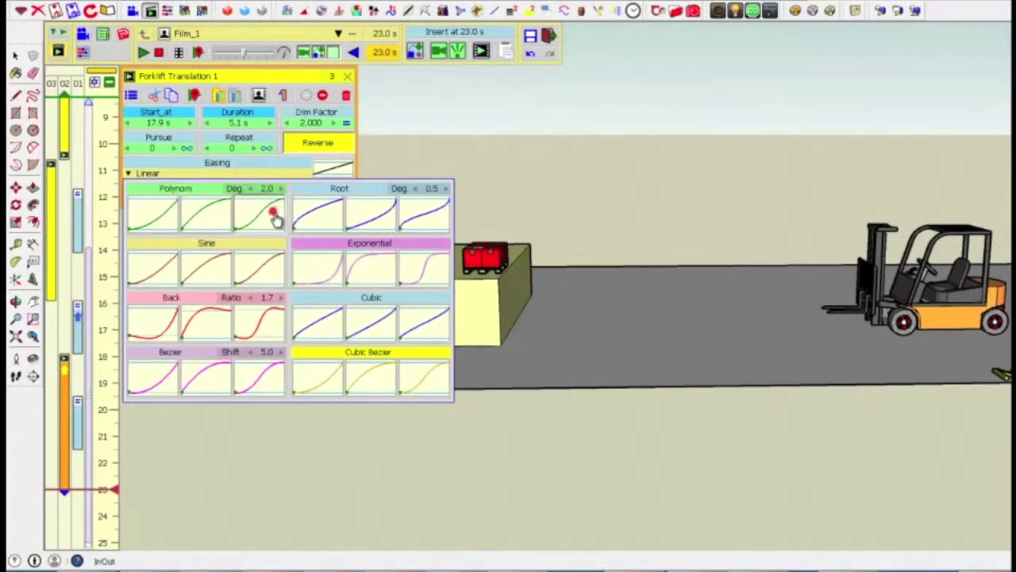
click(274, 218)
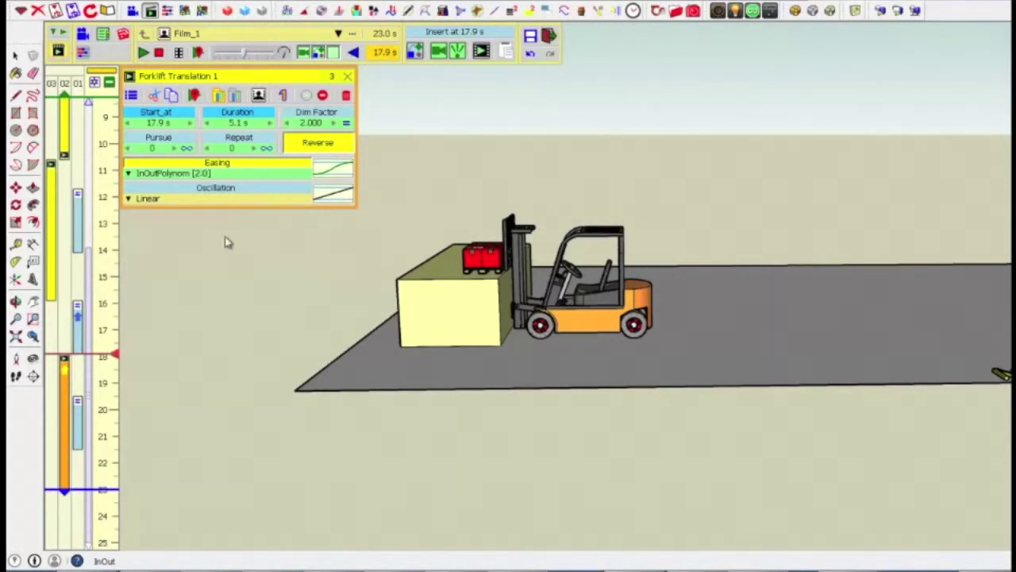
Preview the eased forklift motion to 23.0 s, then close the Forklift Translation 1 clip settings
click(145, 53)
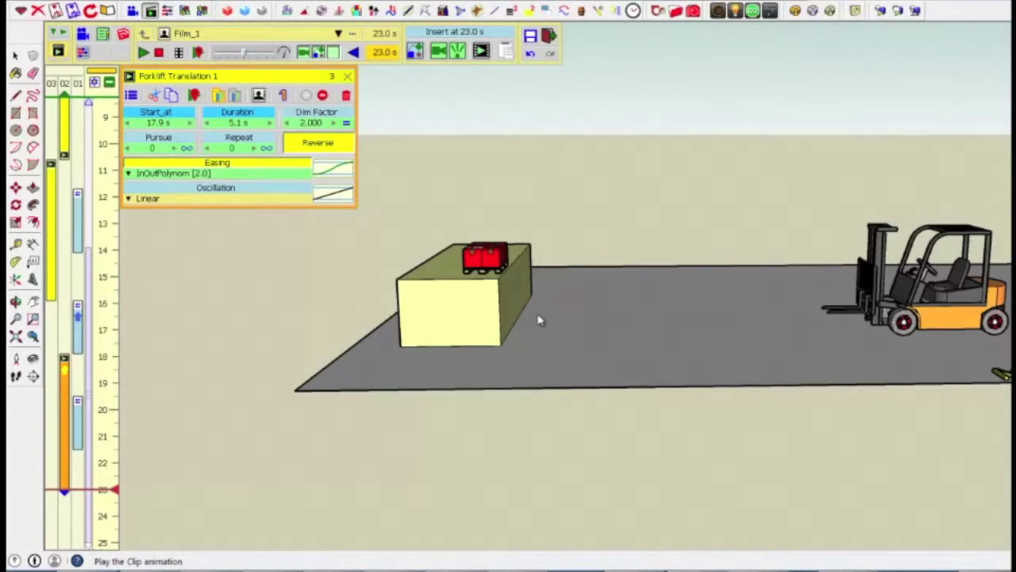
click(598, 311)
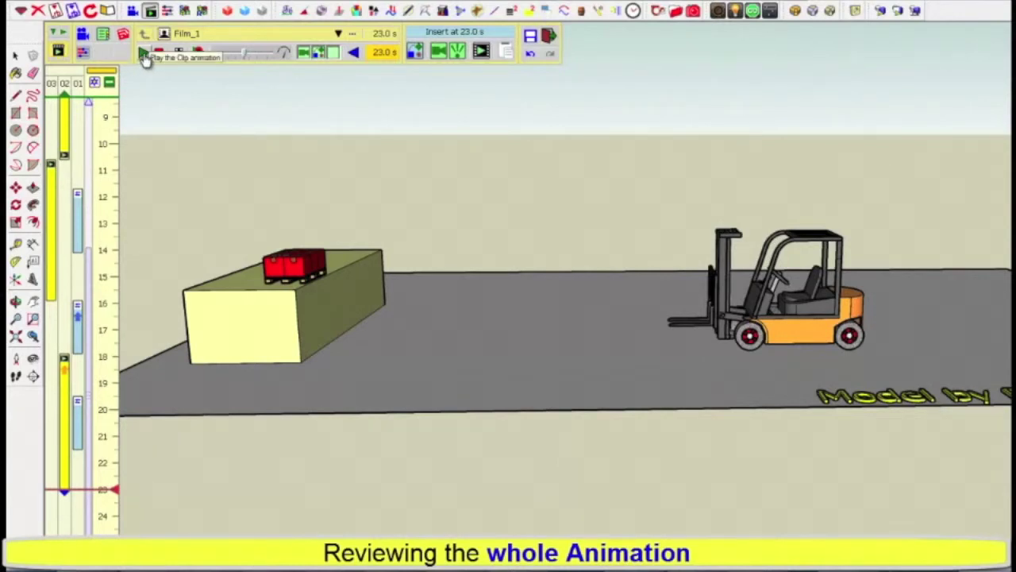
Play the full Film_1 animation from the start, then save all animation data in the model
click(144, 54)
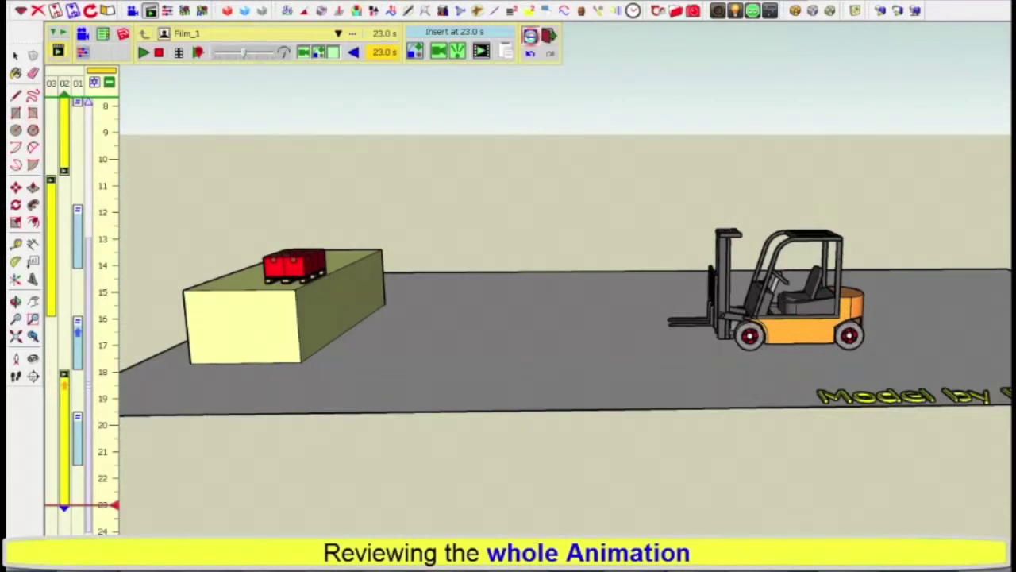
click(531, 37)
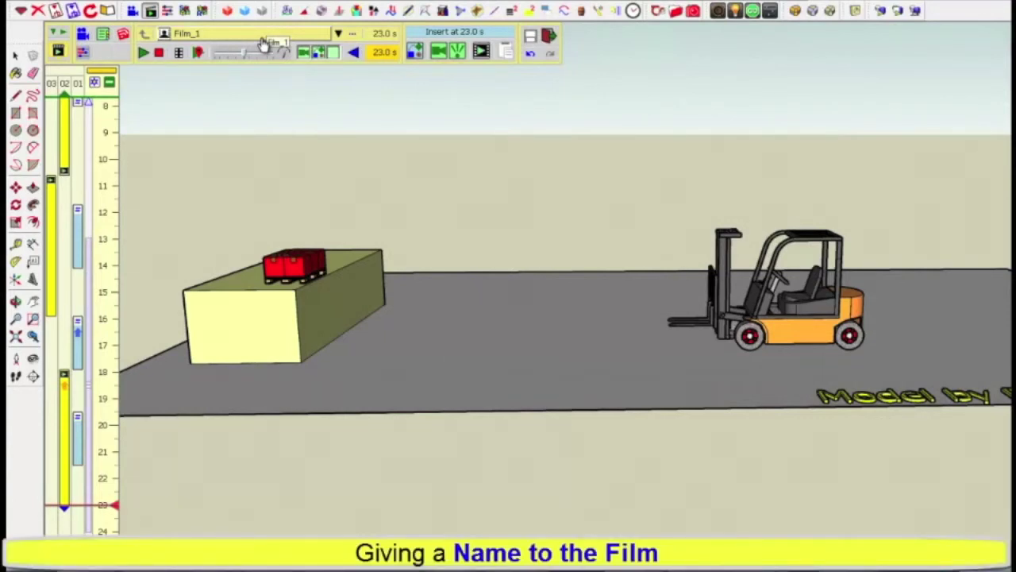
Rename the film to 'Forklift Motion', save its film properties, and exit the Animator
click(261, 39)
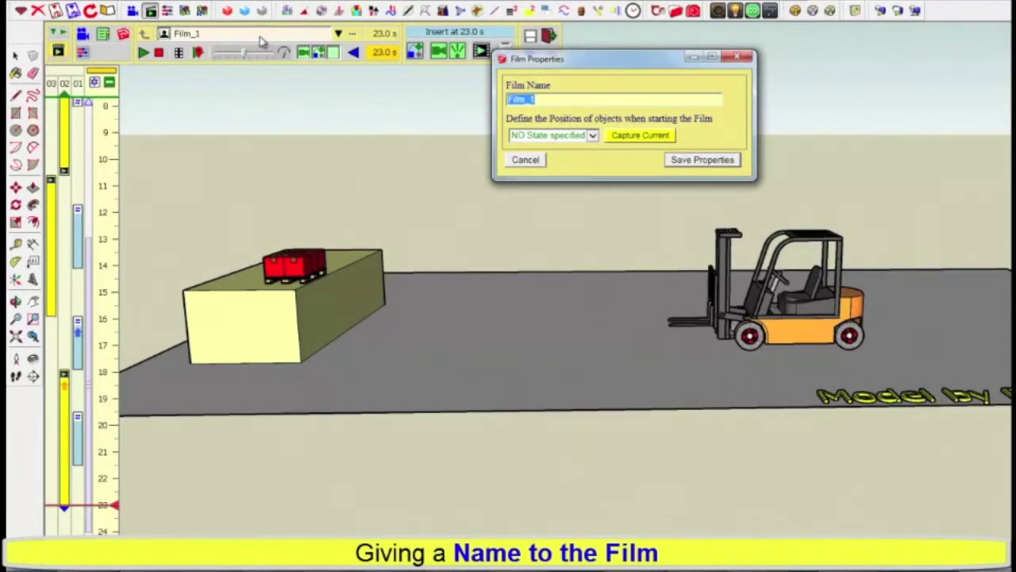
text(F)
text(orkl)
text(ift)
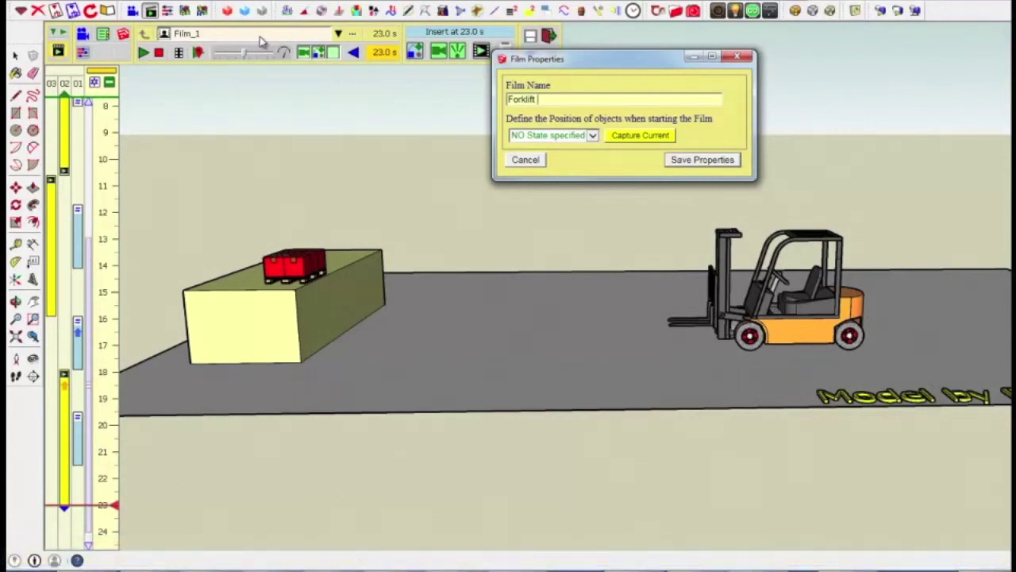
text(Mo)
text(ti)
text(on)
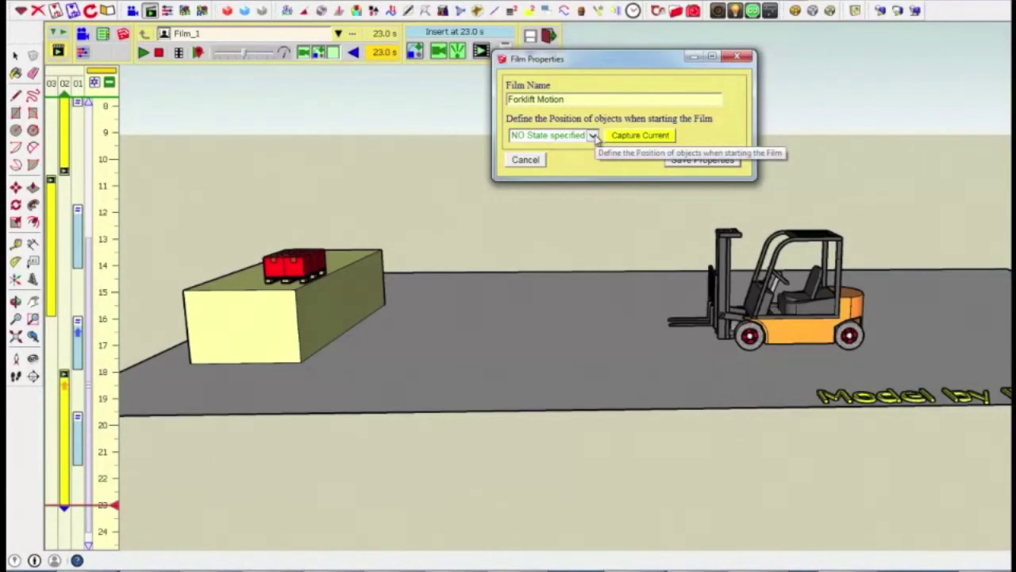
click(594, 135)
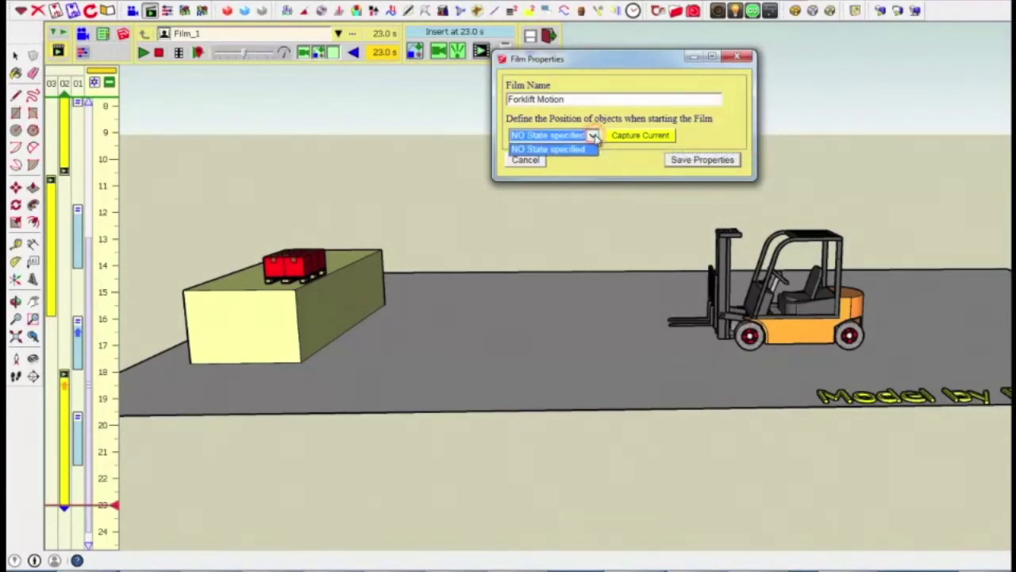
click(594, 136)
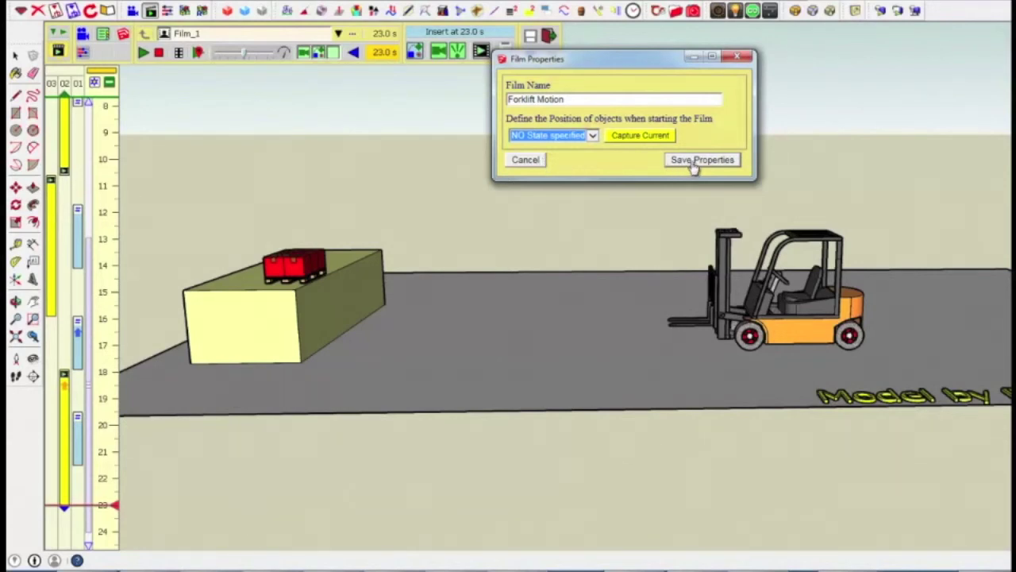
click(695, 161)
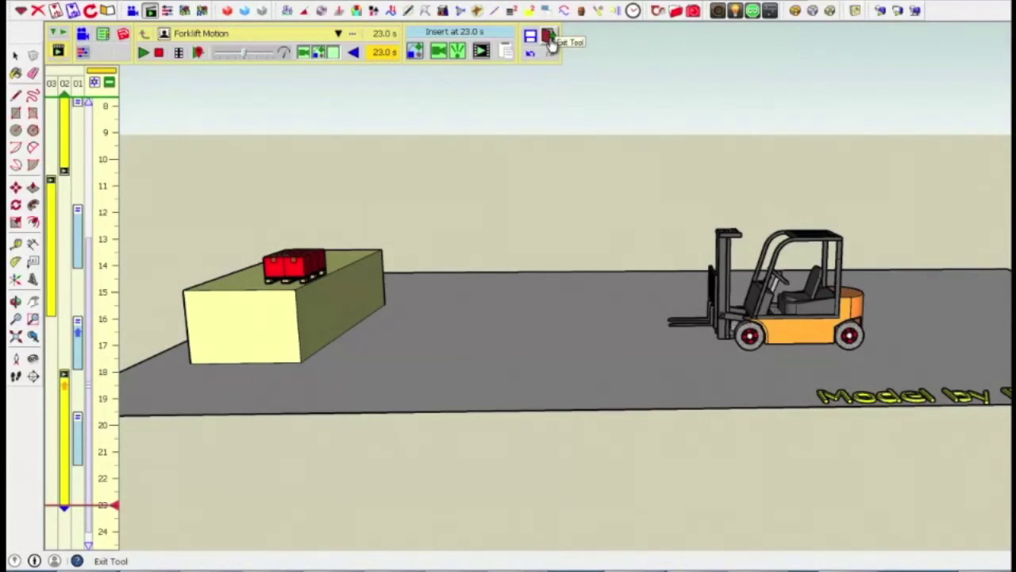
click(550, 40)
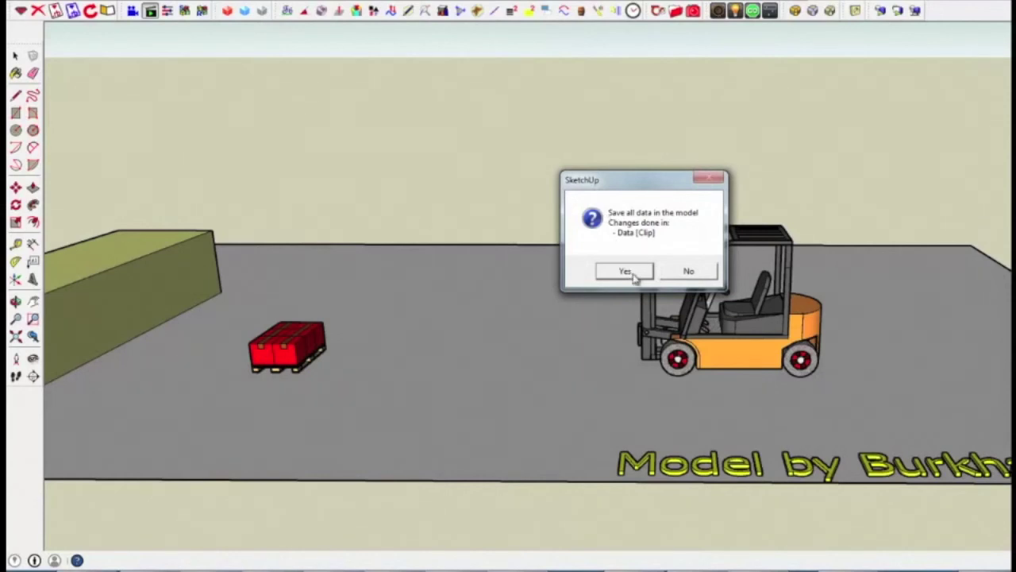
Confirm saving the changed clip data into the model and return to the Select tool
click(634, 274)
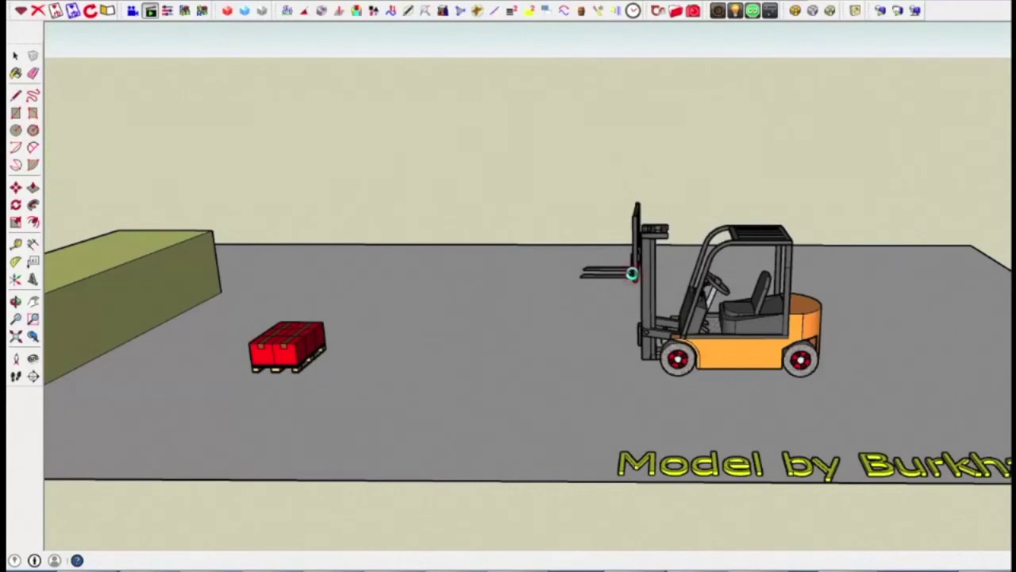
key(space)
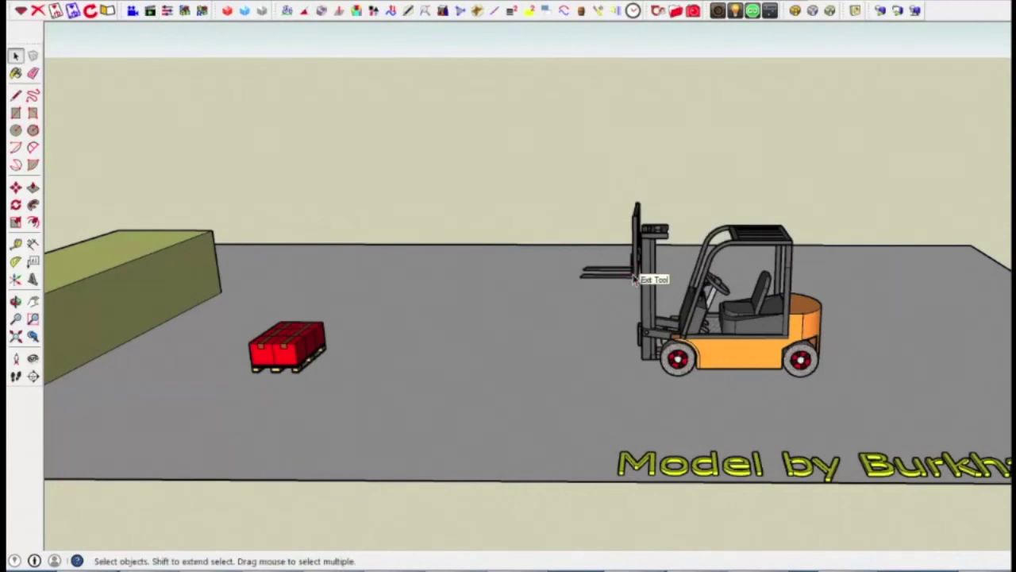